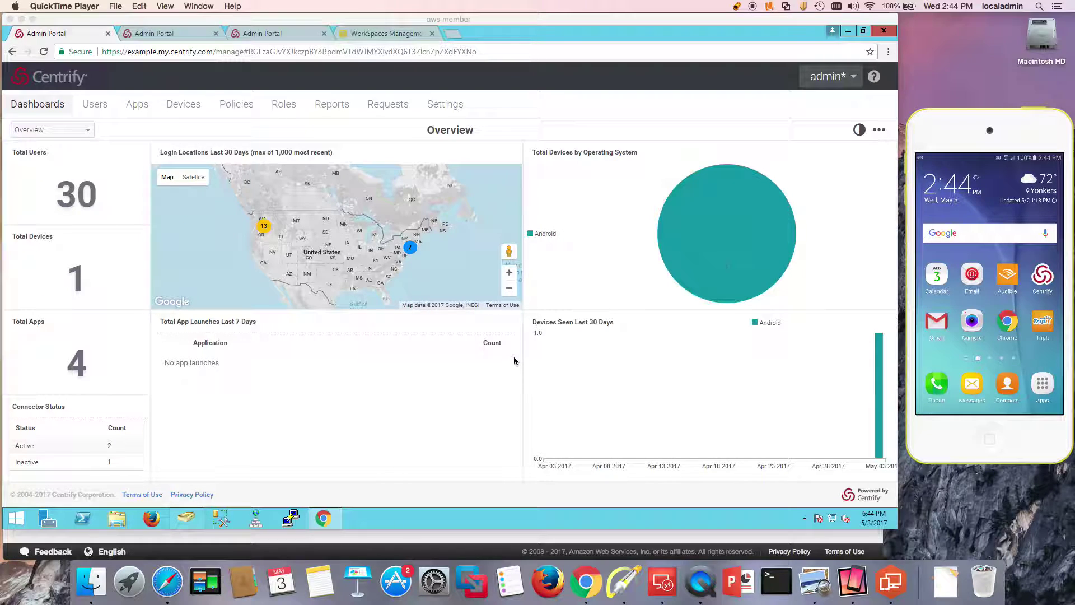
Step: Highlight the IP-C0A8DC53 connector row, clear the mark, then show the Server Access Express profile
click(182, 34)
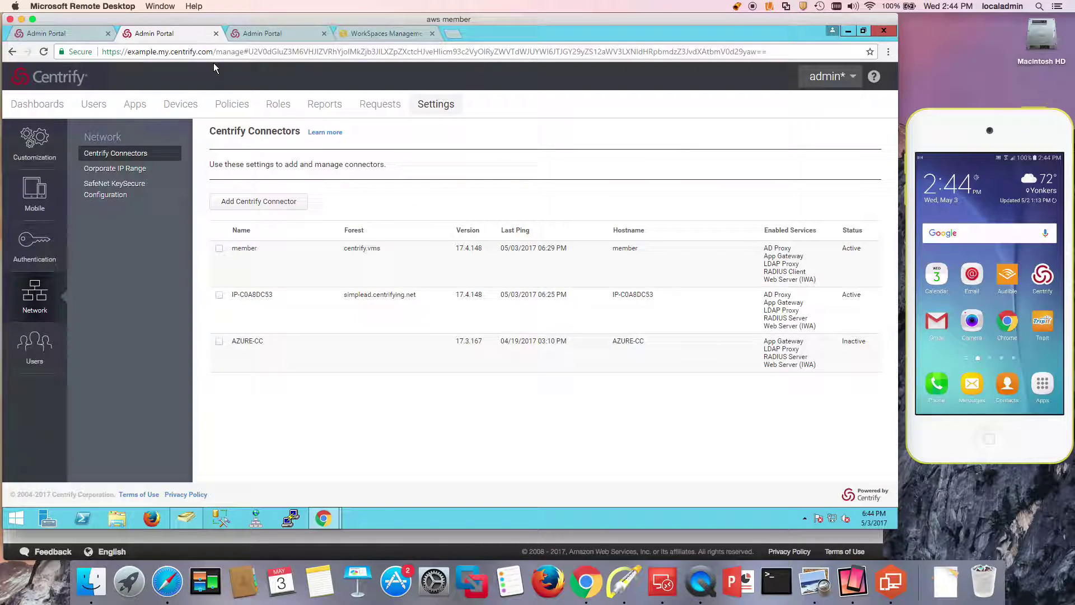
click(623, 586)
drag(352, 273, 292, 306)
key(Escape)
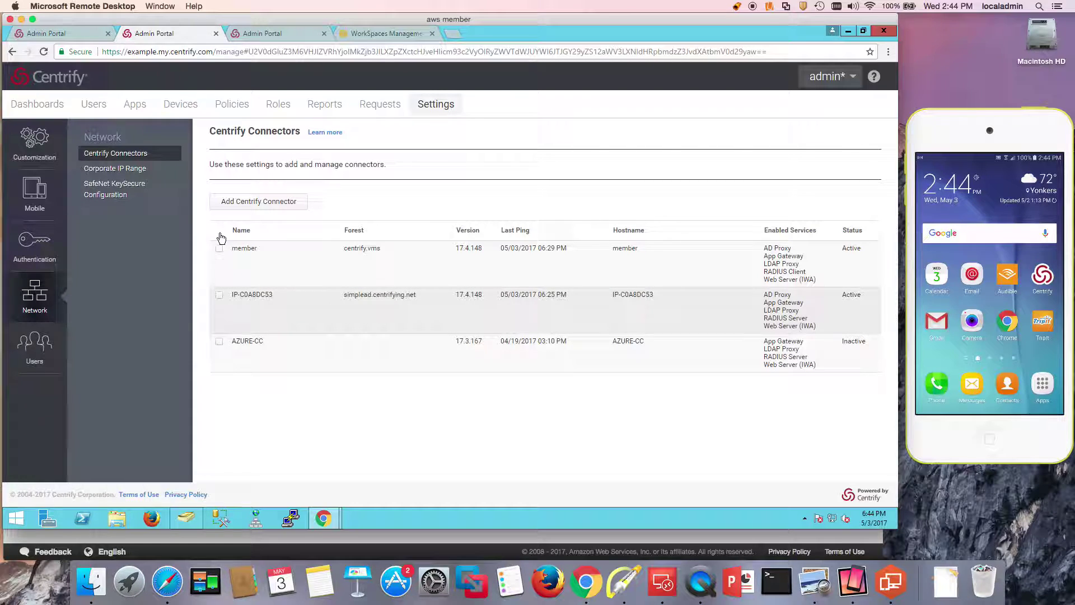
click(265, 35)
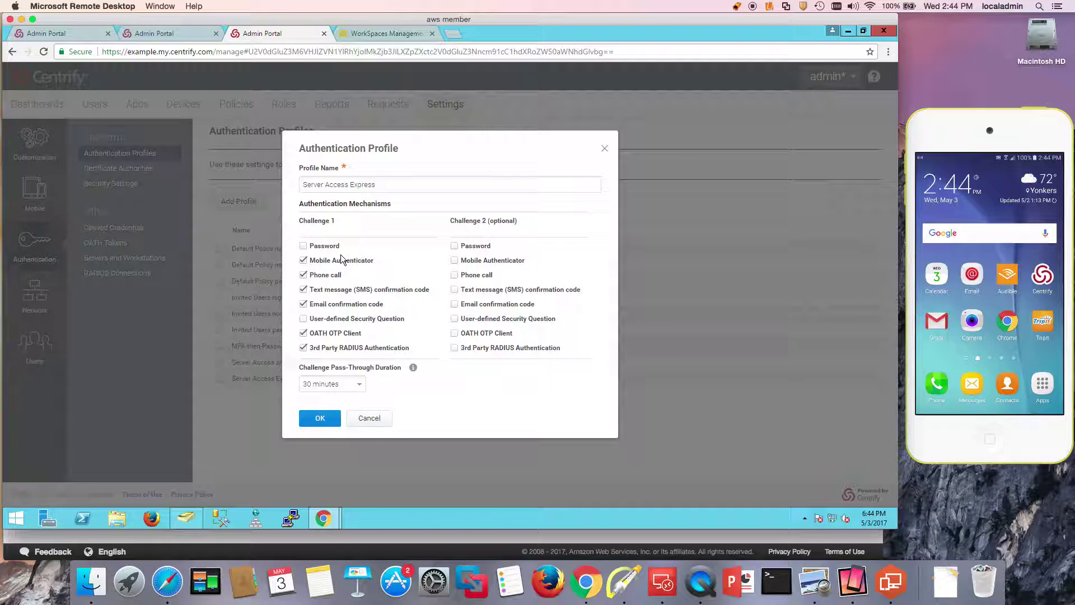
Step: Show the WorkSpaces Directories page with simplead.centrifying.net active and RADIUS status None
click(389, 34)
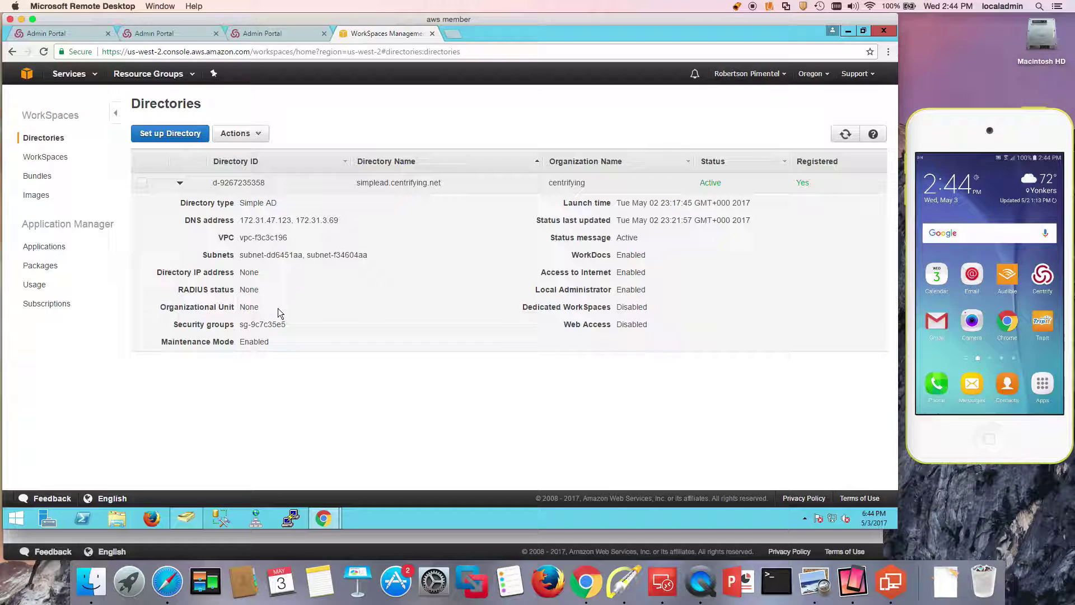
Step: List the WorkSpaces, showing ws-v8q7tr4wh AVAILABLE with a Value Windows 10 bundle in AutoStop
click(62, 162)
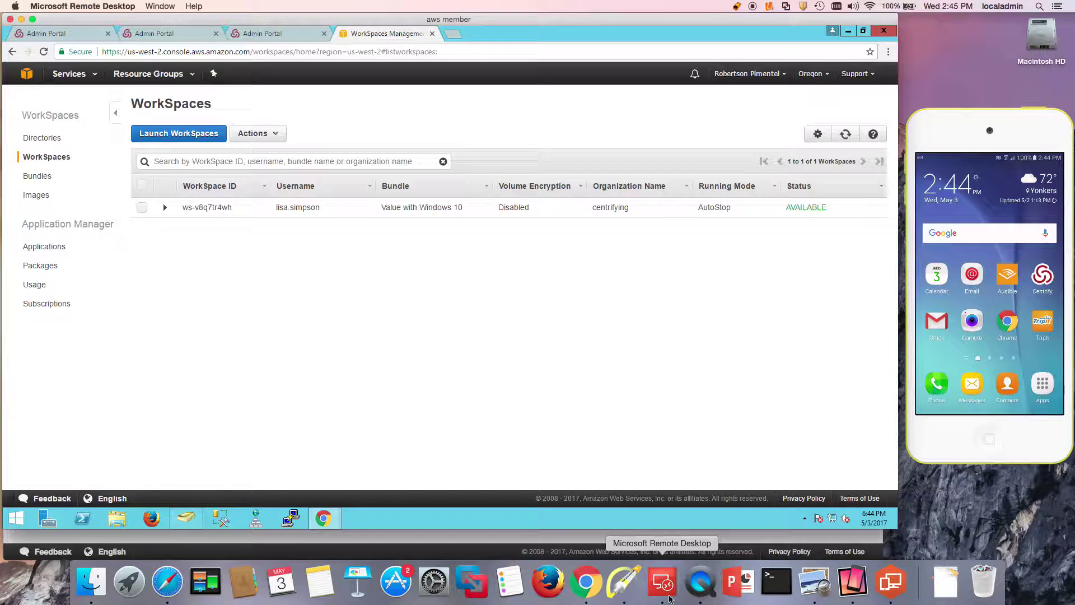
Step: Launch the Amazon WorkSpaces client and sign in with the account password
click(898, 591)
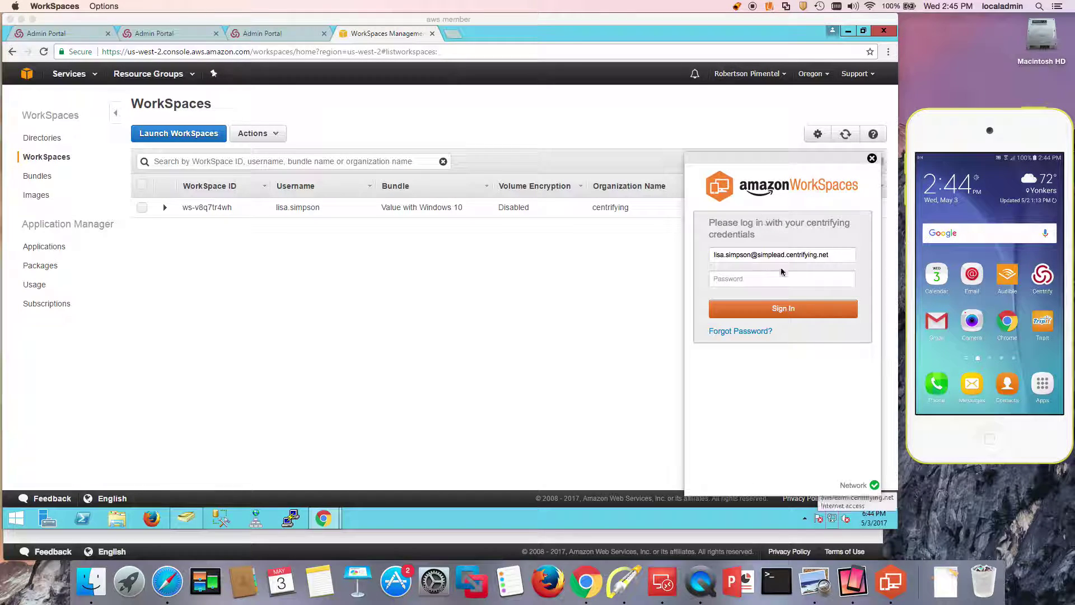
click(742, 280)
text(********)
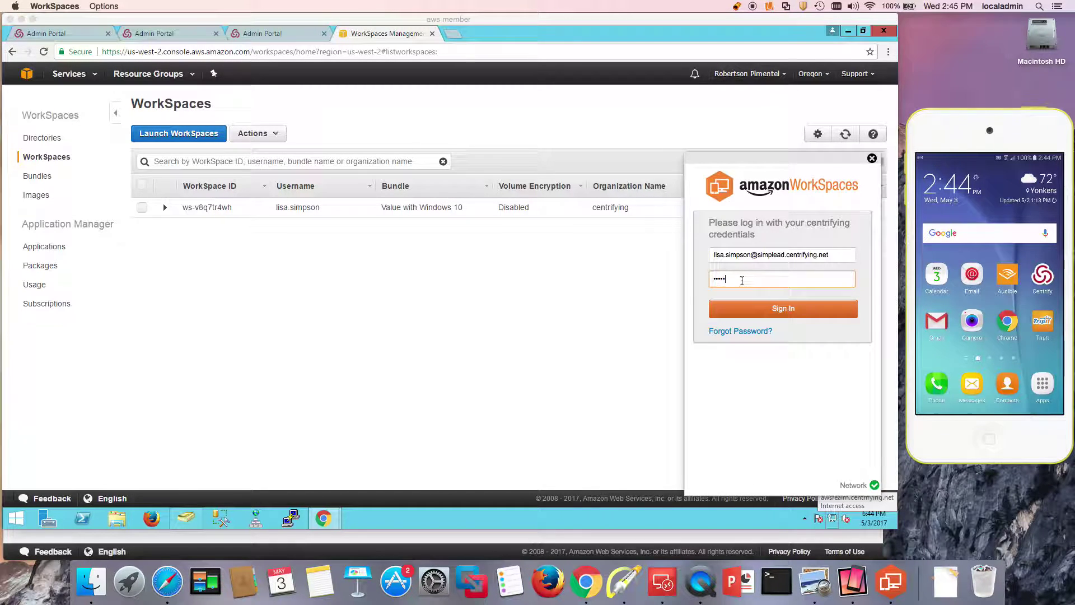
key(Return)
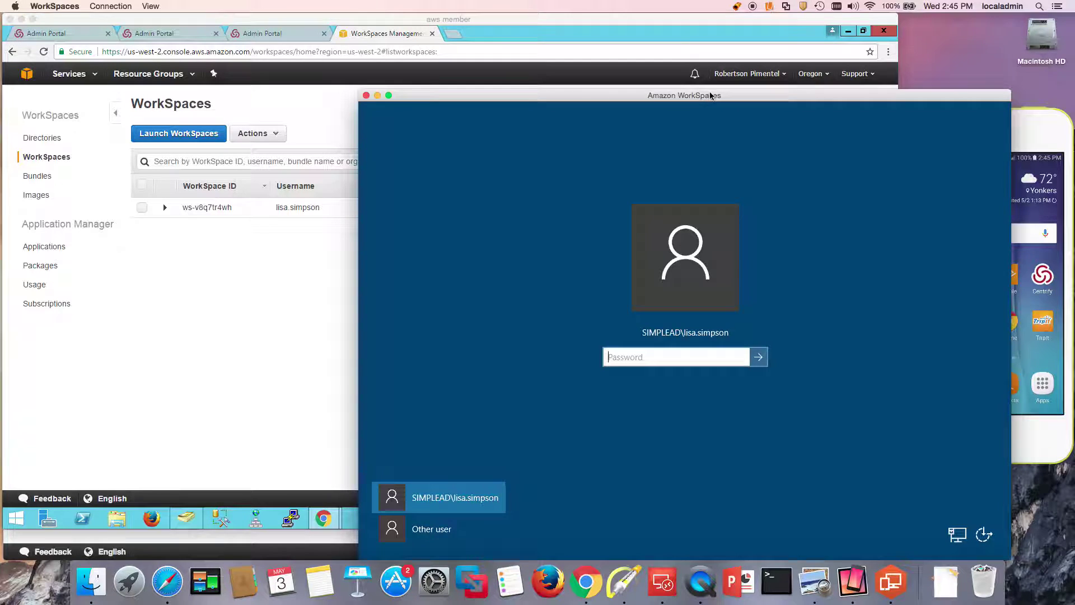
Step: Move the WorkSpaces window up-left and submit the Windows password
drag(700, 95, 504, 42)
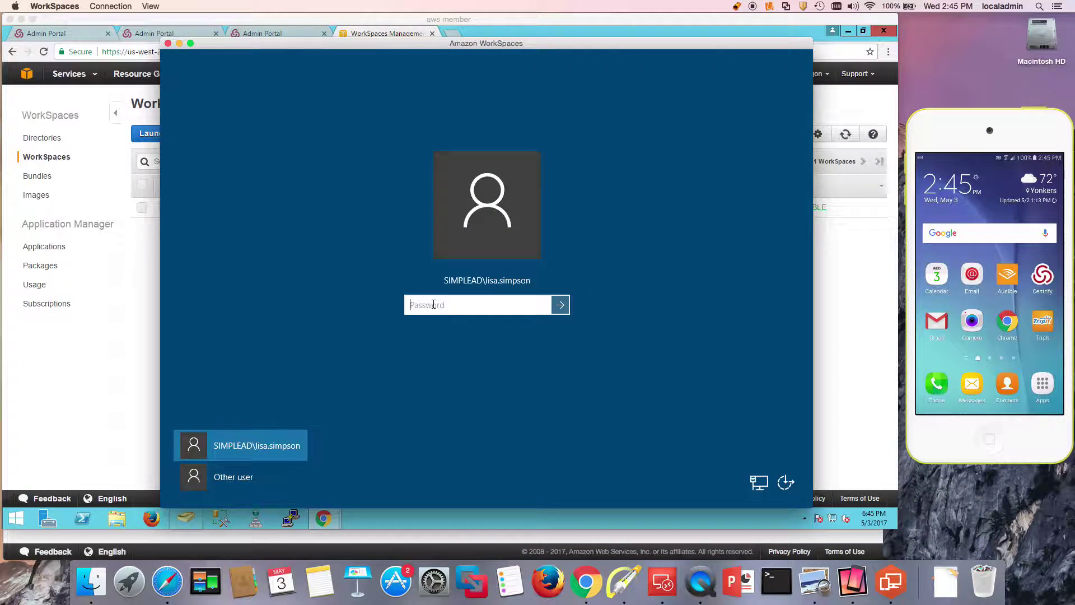
text(•••••••••)
key(Return)
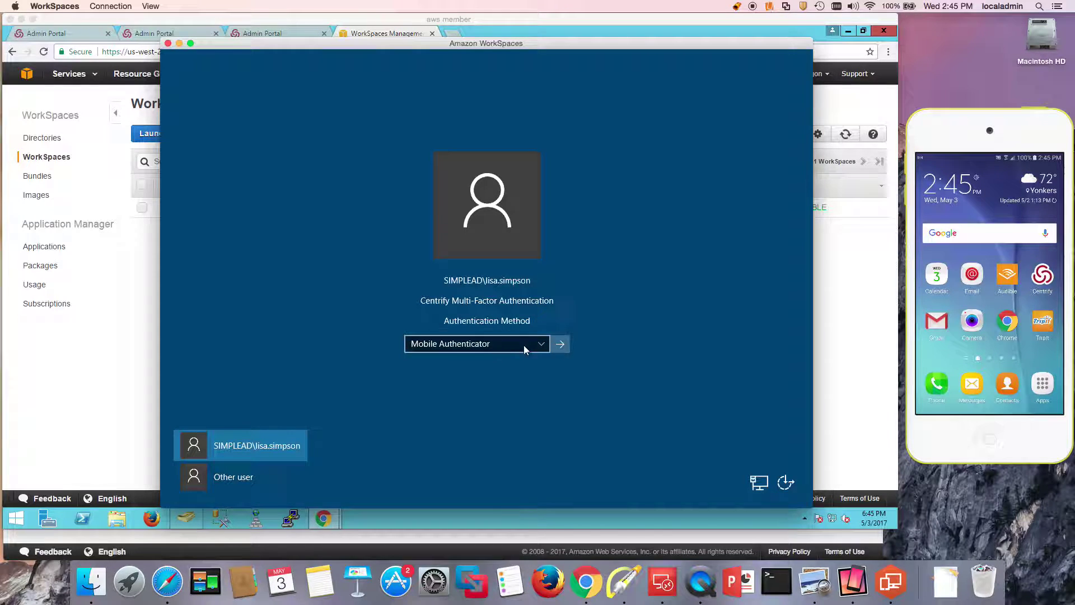
Step: Approve the Centrify MFA challenge using Mobile Authenticator
click(541, 347)
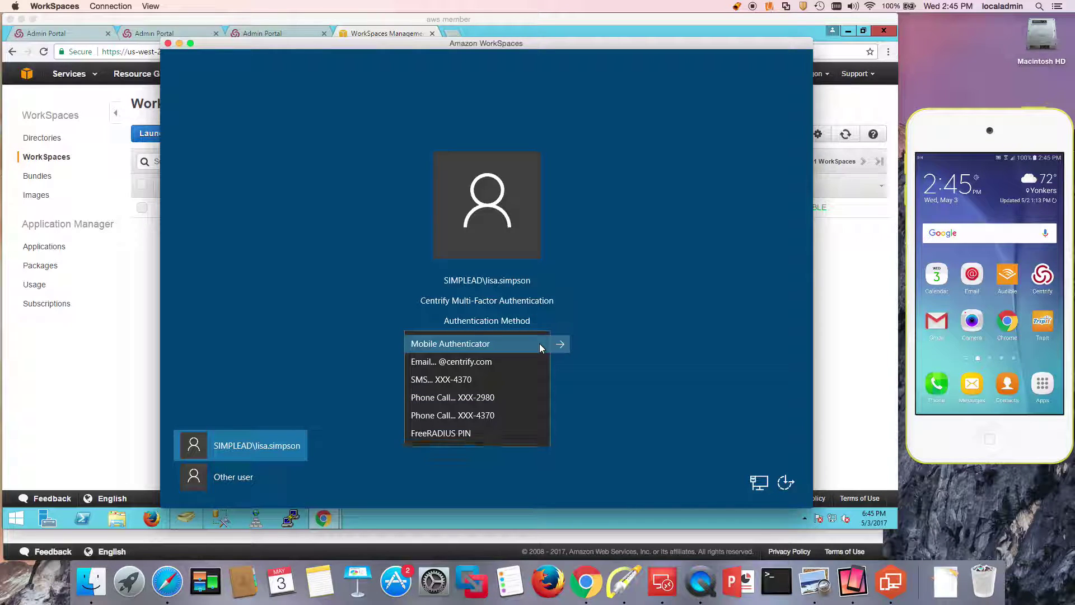
click(463, 343)
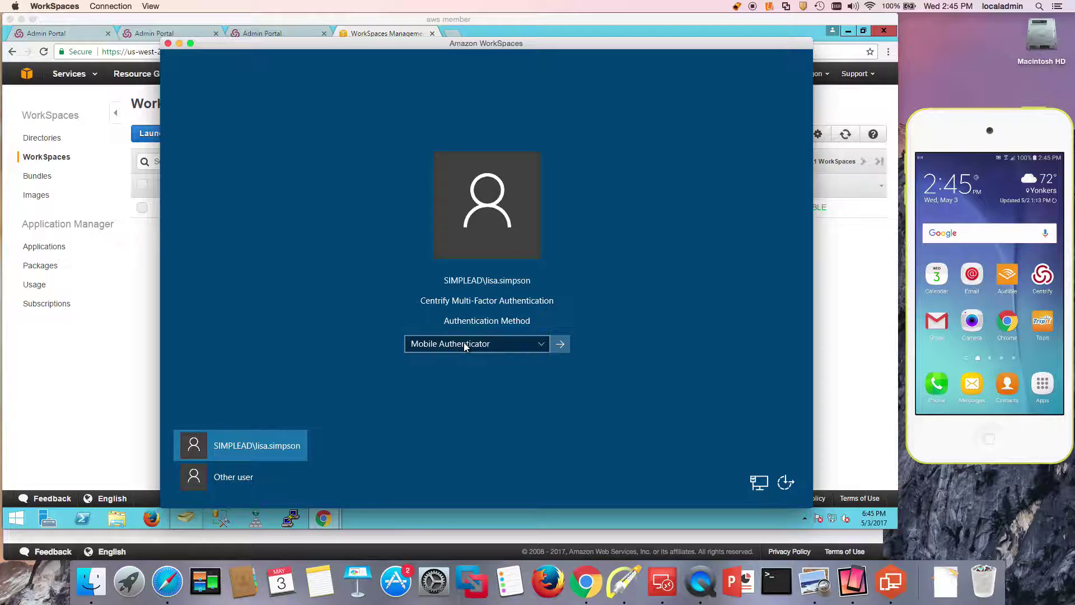
click(564, 344)
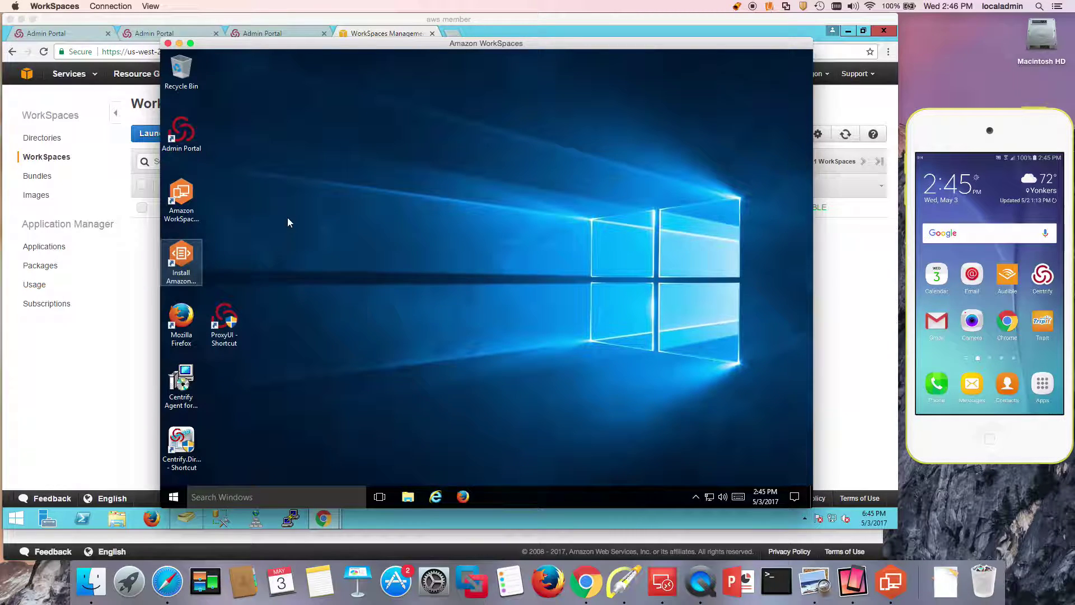
right_click(181, 137)
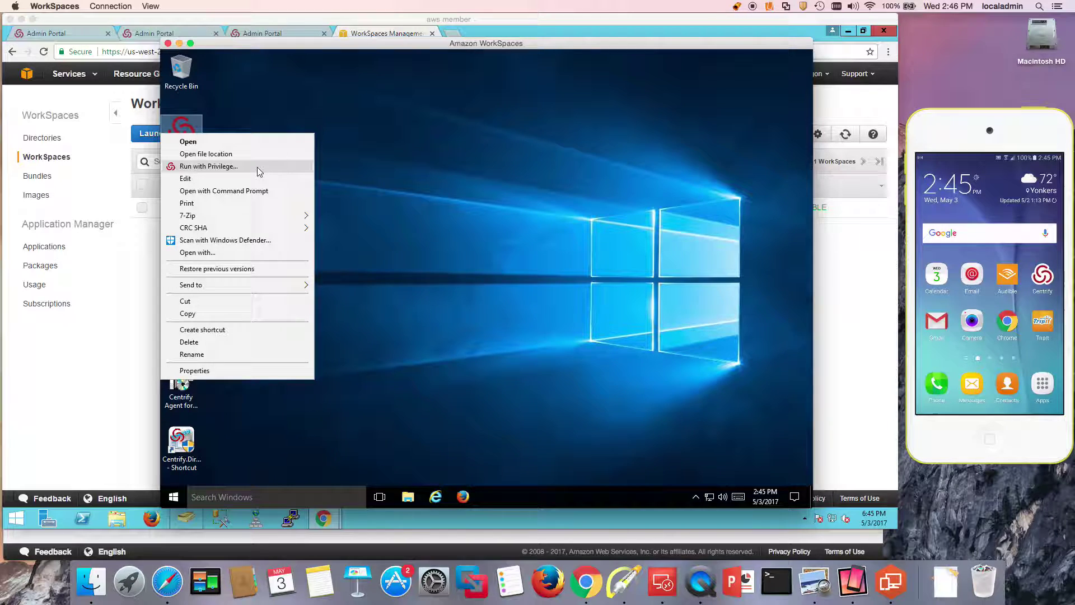
click(402, 170)
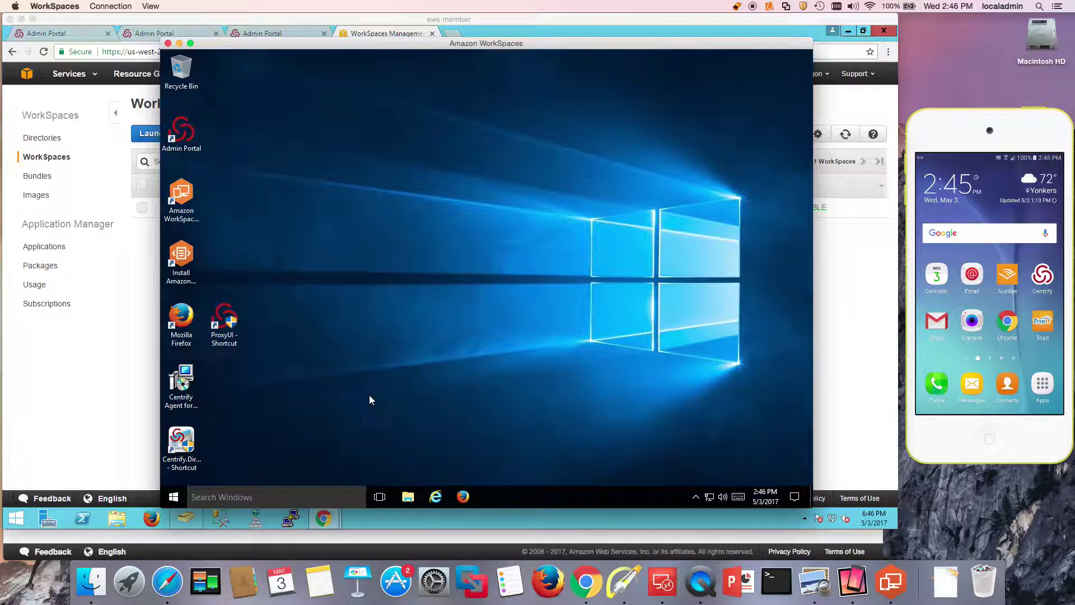
Step: Lock the Windows session, then re-enter the Windows password at the lock screen
key(ctrl+alt+Delete)
key(Return)
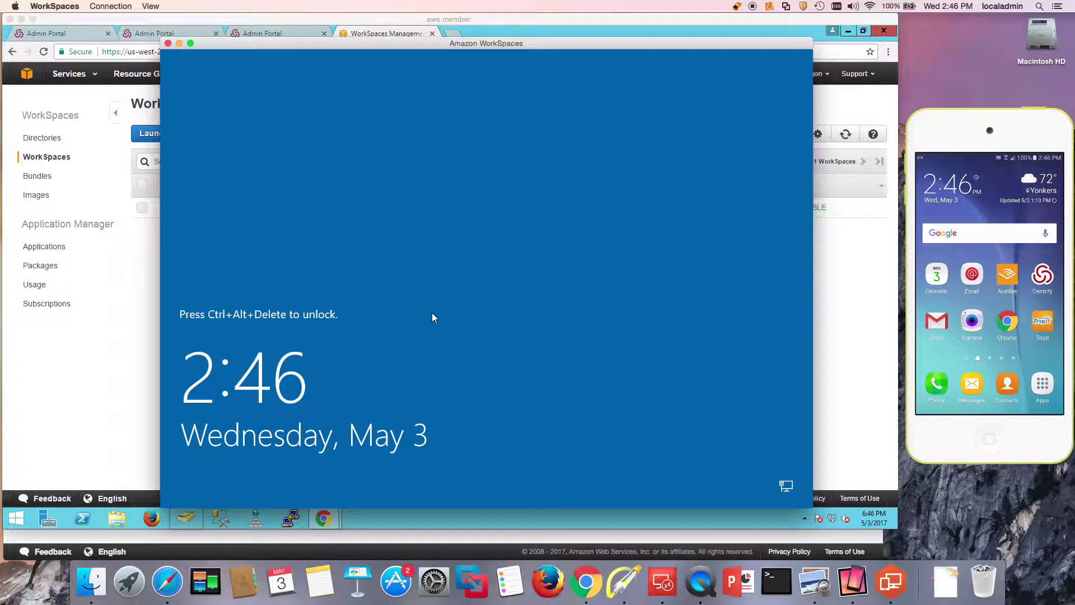
key(ctrl+alt+Delete)
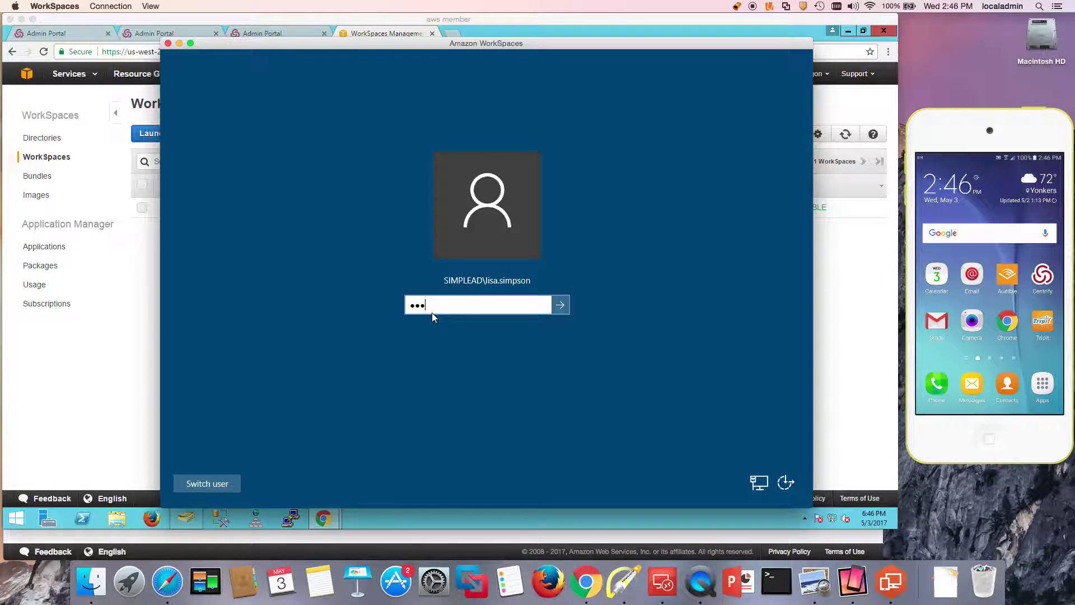
text(••••••••)
key(Return)
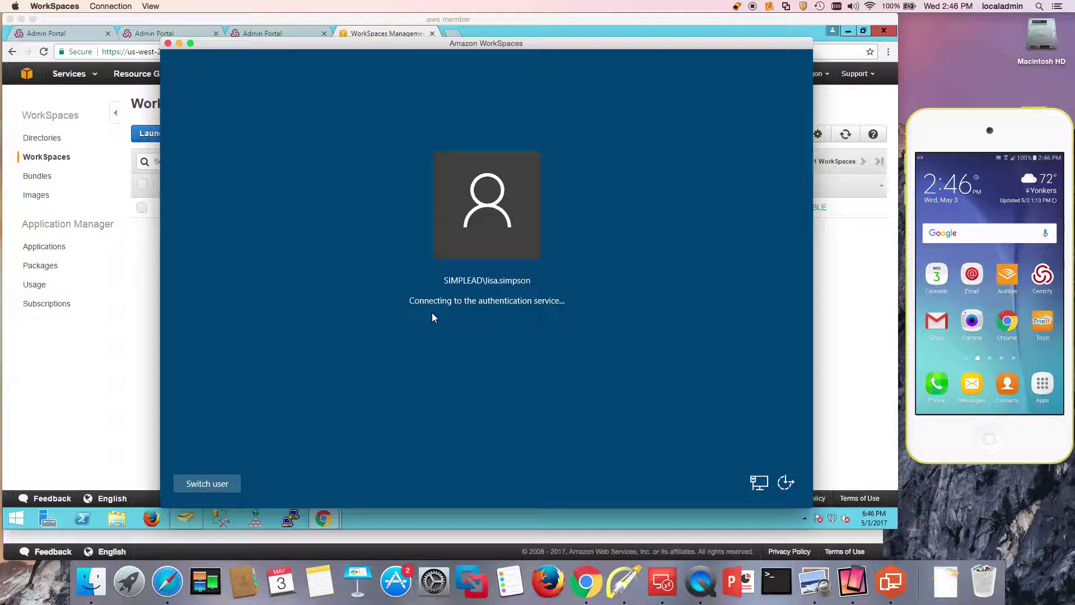
Step: Verify the Centrify MFA challenge by Phone Call
click(544, 344)
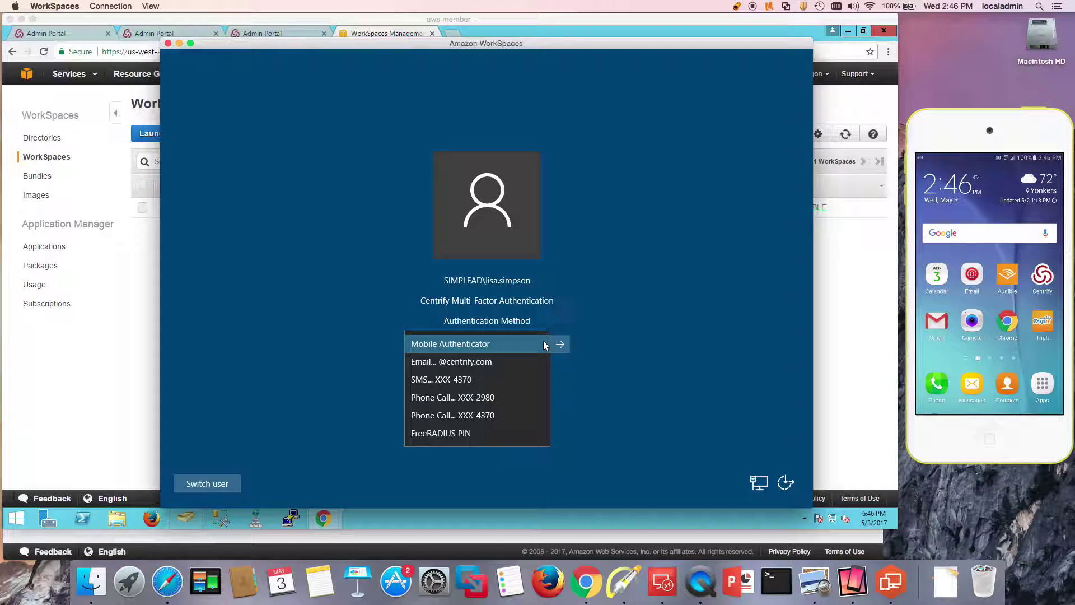
click(491, 398)
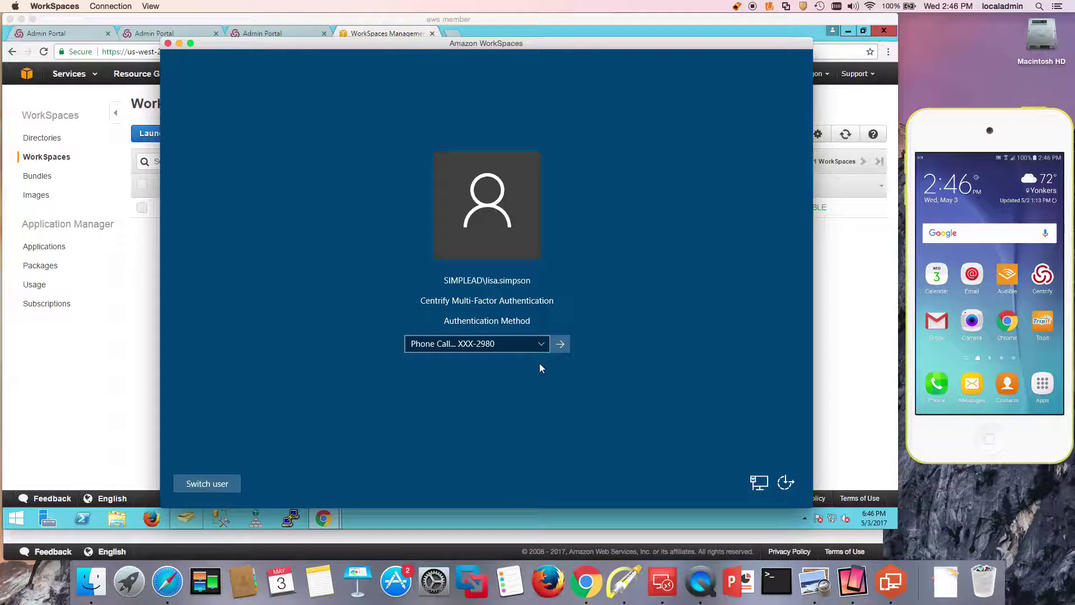
click(561, 344)
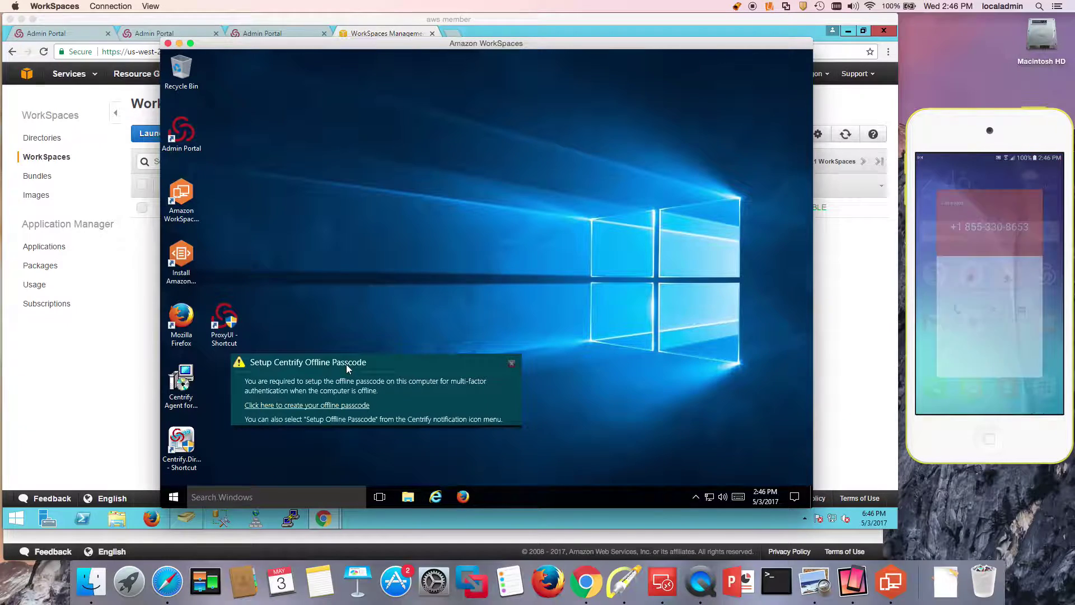
Step: Dismiss the offline passcode notice and launch Event Viewer by running eventvwr
click(513, 364)
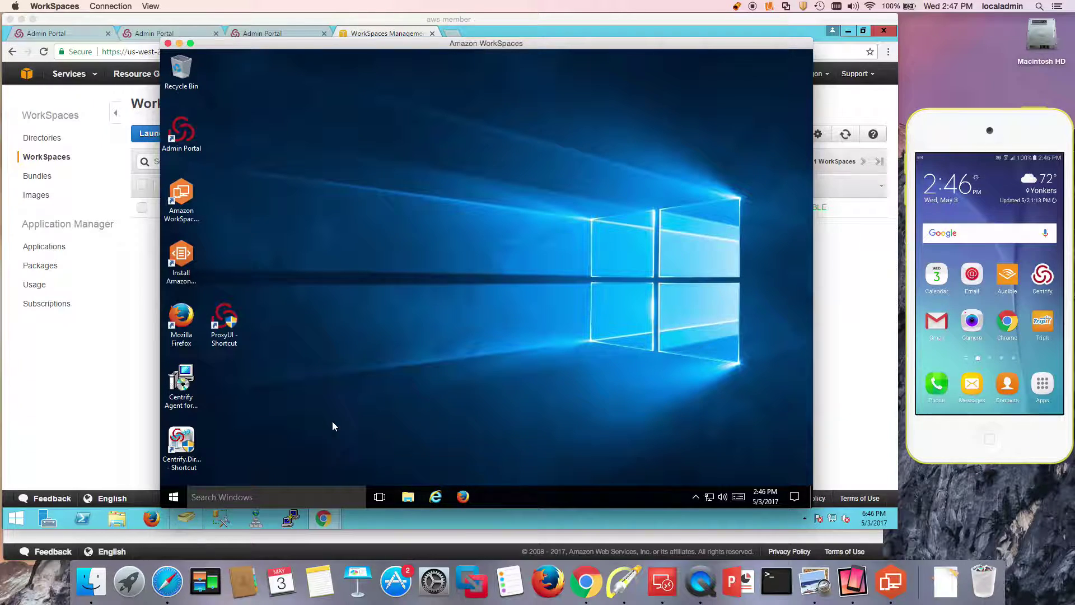
right_click(173, 497)
click(220, 441)
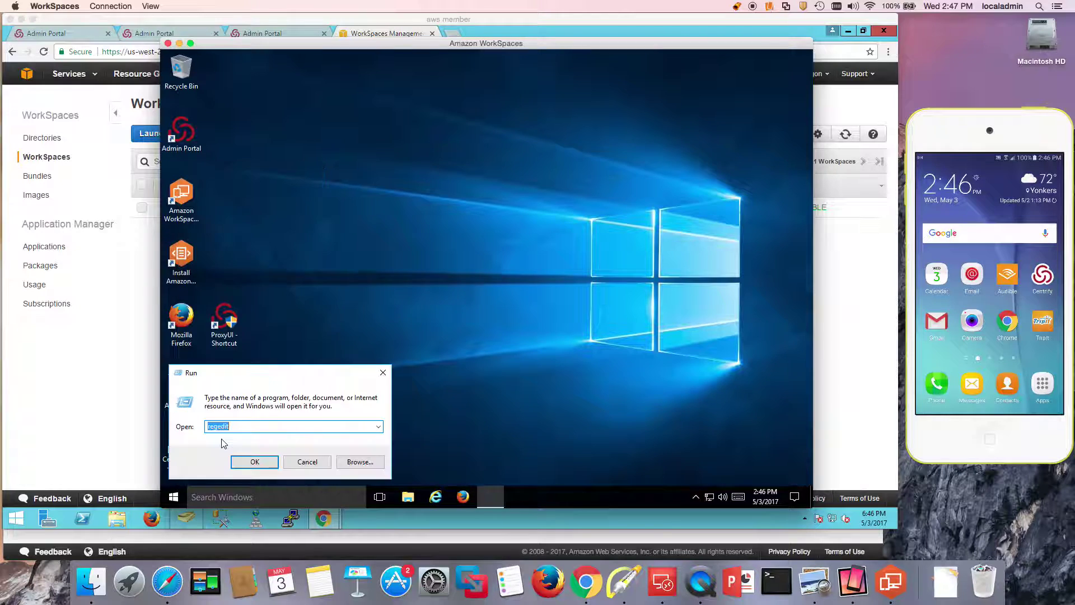
text(eventvwr)
key(Return)
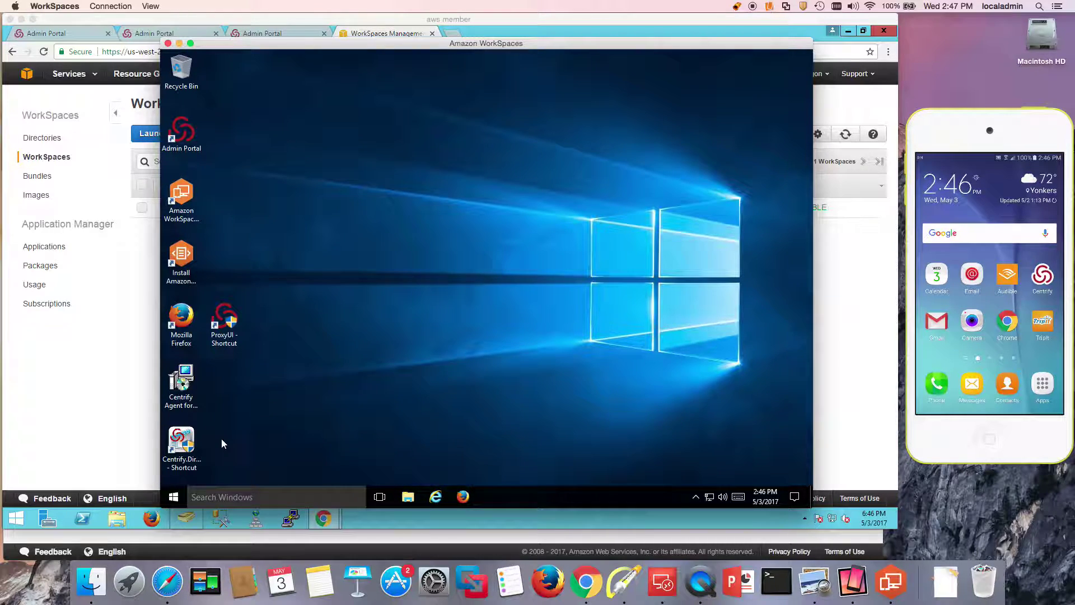
Step: Expand Custom Views and Windows Logs, select the Application log, and maximize Event Viewer
click(377, 236)
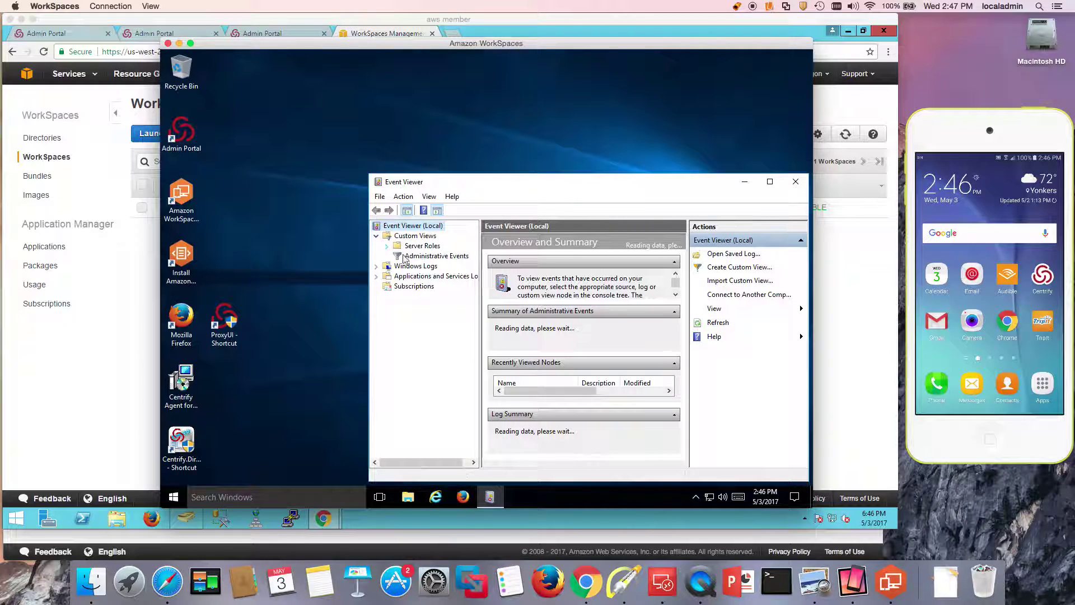
click(377, 266)
click(423, 276)
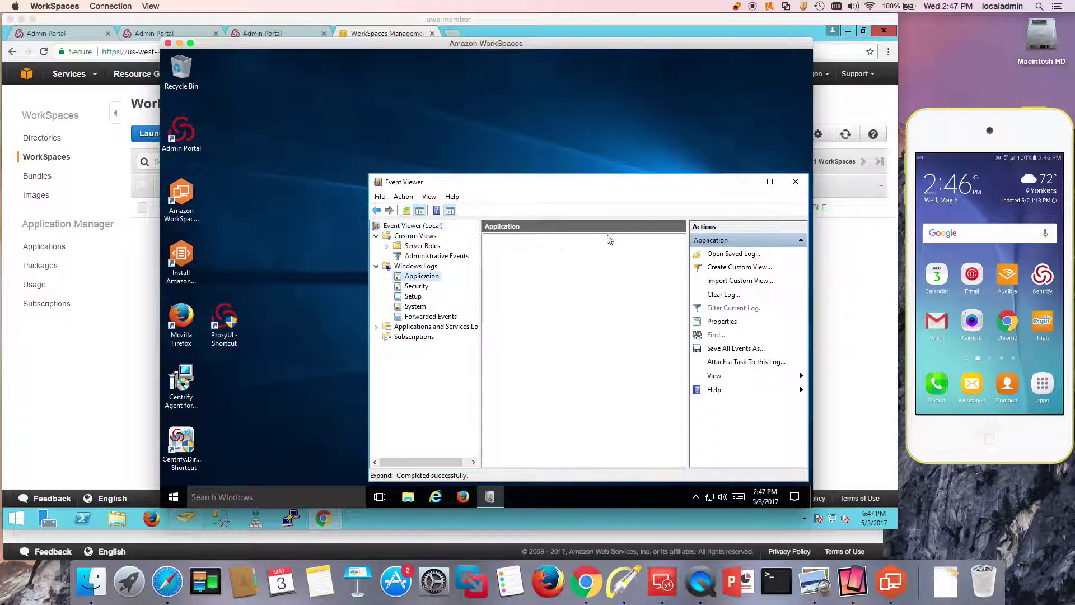
click(770, 182)
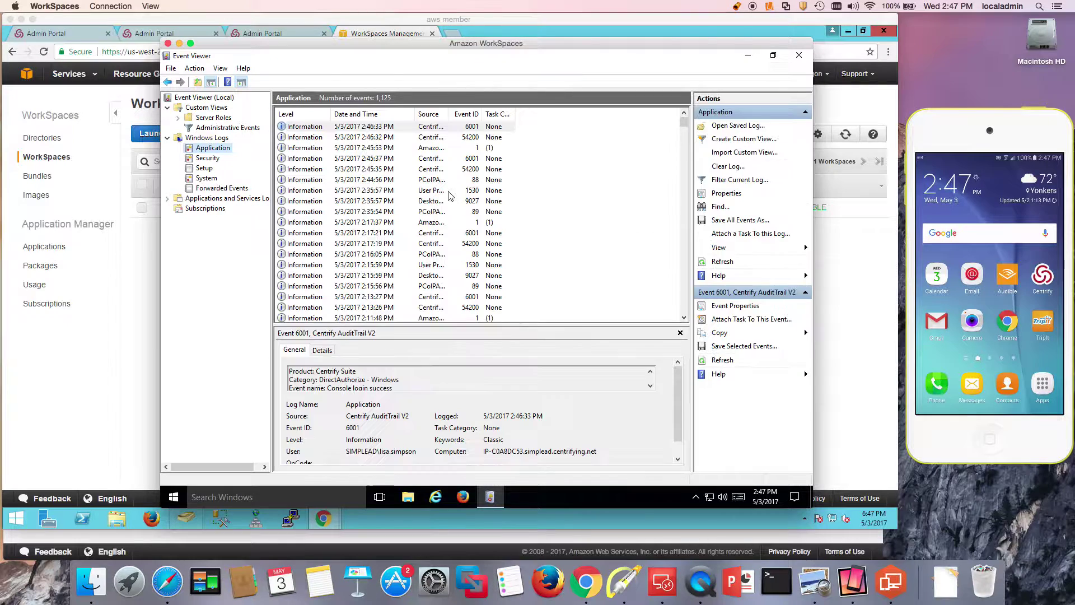
Step: Review the Centrify event 6001, MFA challenge succeeded and console login events, then close details
double_click(401, 131)
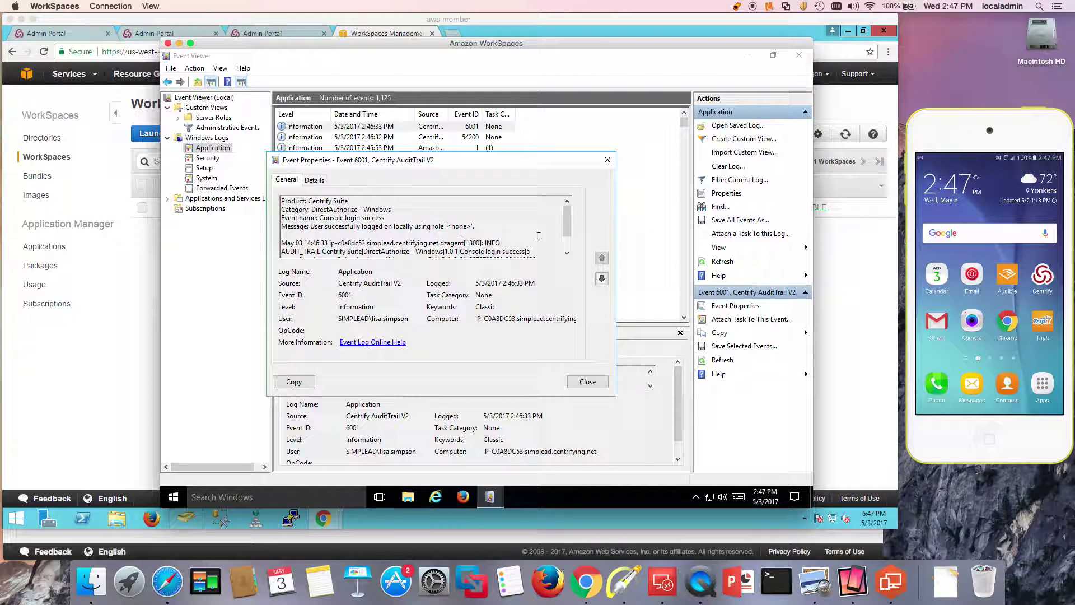
click(602, 279)
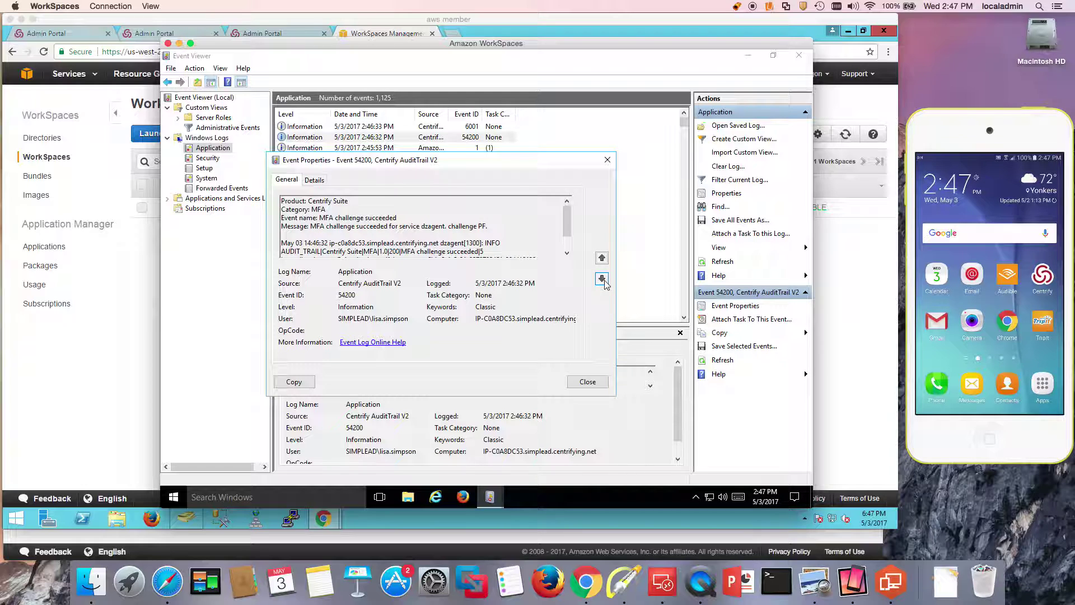
click(602, 278)
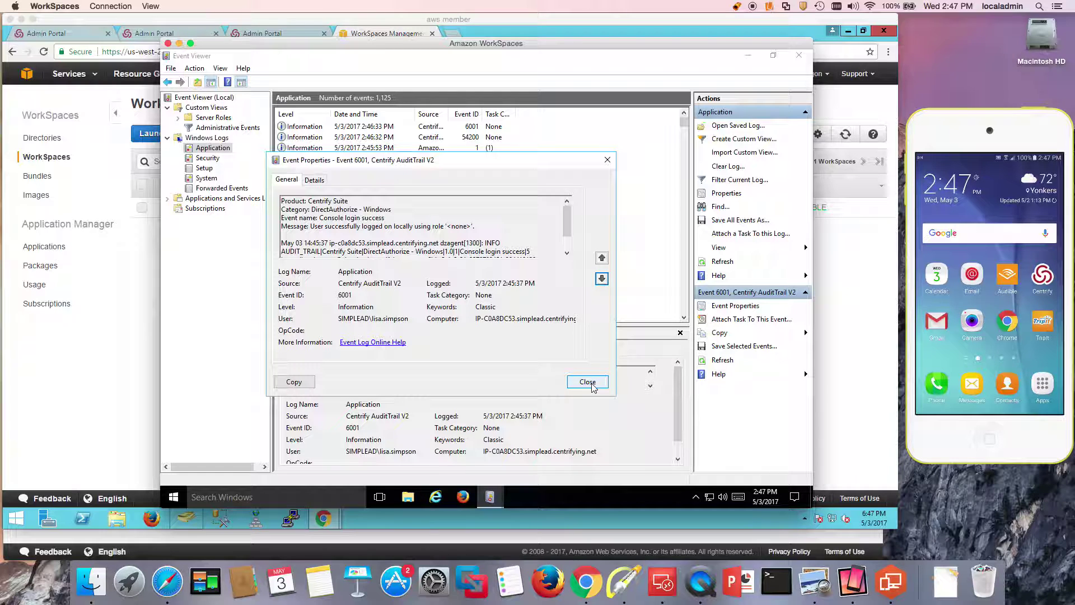
click(587, 382)
click(799, 55)
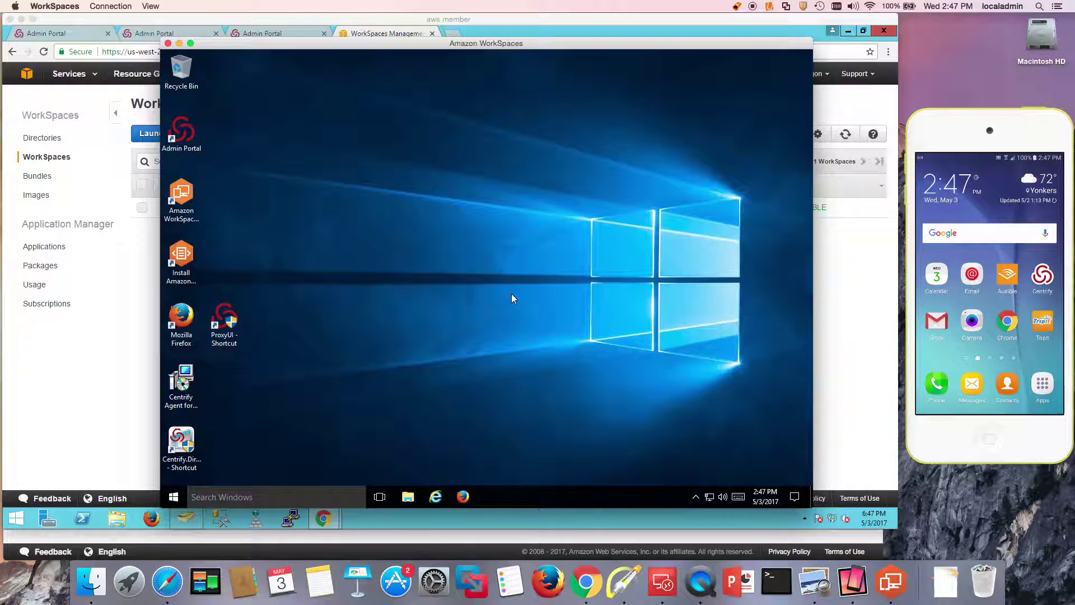